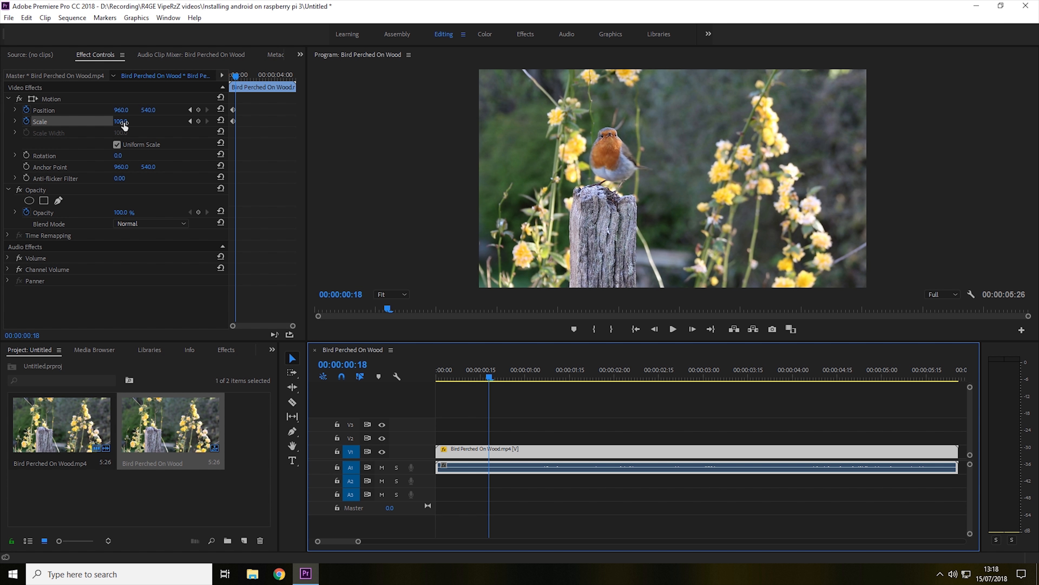
Set the clip's Scale to 350 and Position to 1967, 920 at 00:00:00:18 to zoom in on the robin
{"action": "left_click", "coordinate": [127, 119]}
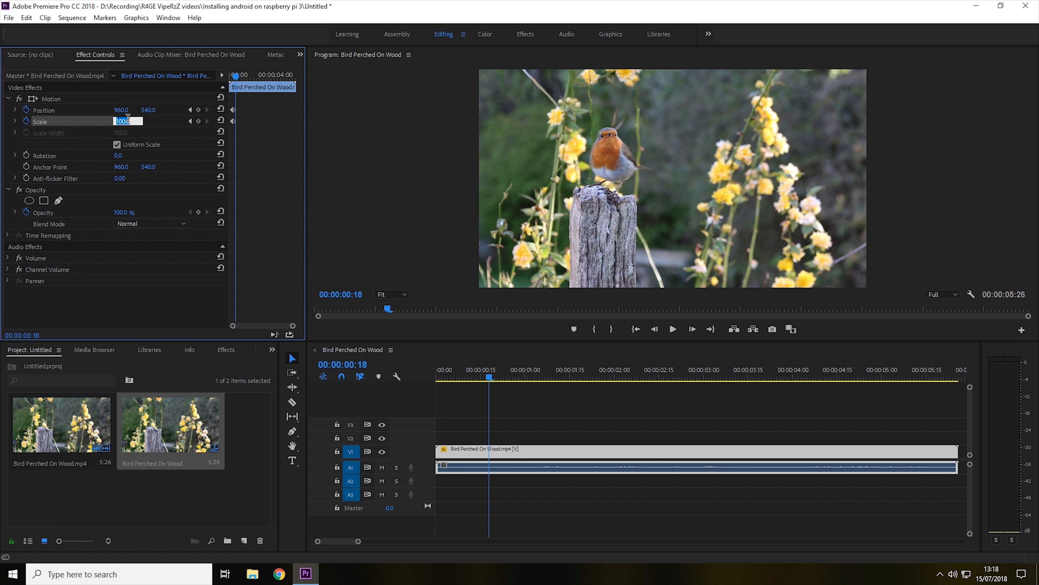
{"action": "type", "text": "359"}
{"action": "key", "text": "BackSpace"}
{"action": "type", "text": "0"}
{"action": "key", "text": "Return"}
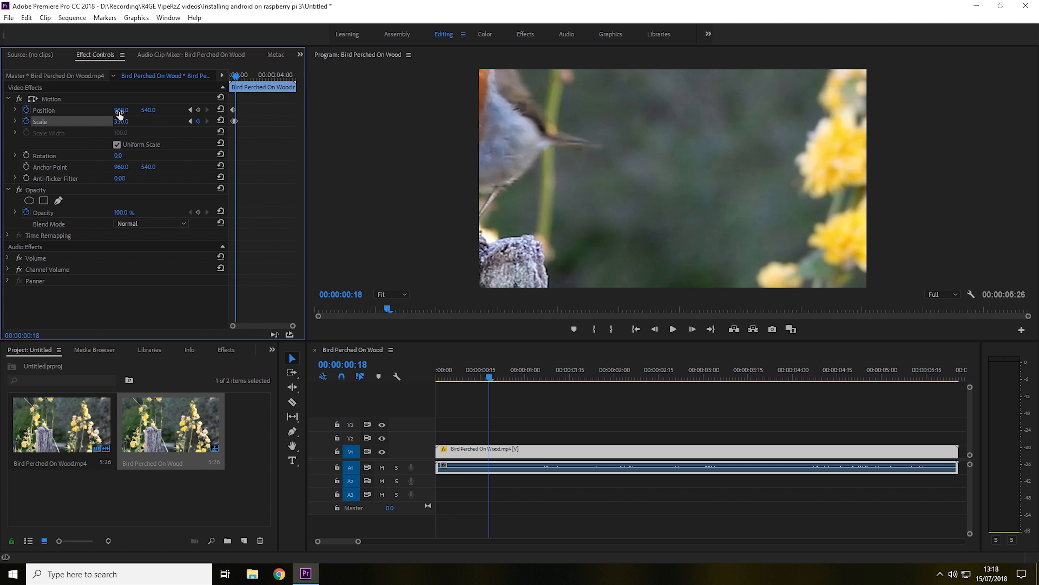
{"action": "left_click_drag", "start_coordinate": [119, 114], "coordinate": [531, 115]}
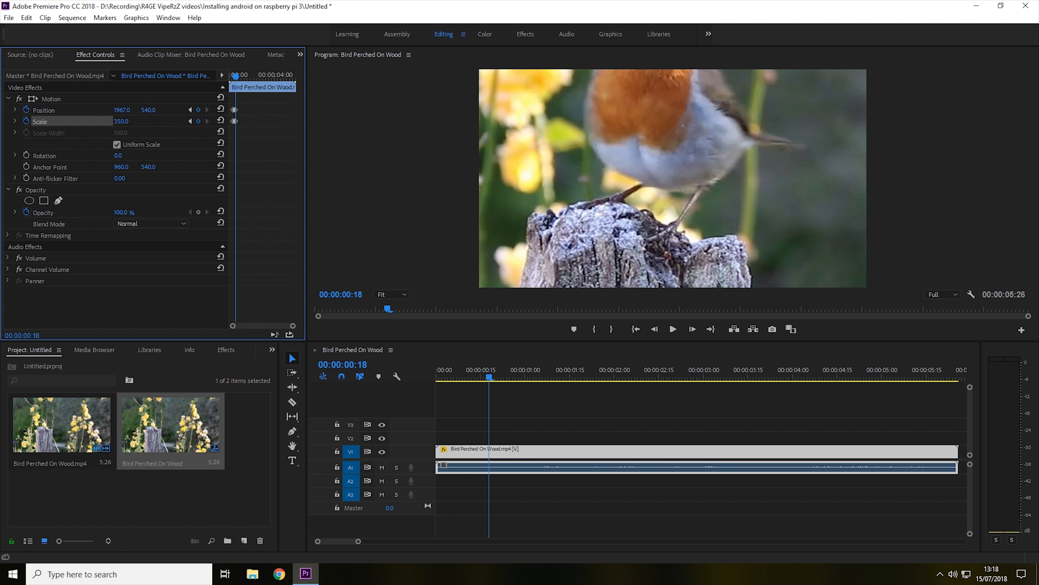
{"action": "left_click_drag", "start_coordinate": [148, 110], "coordinate": [304, 110]}
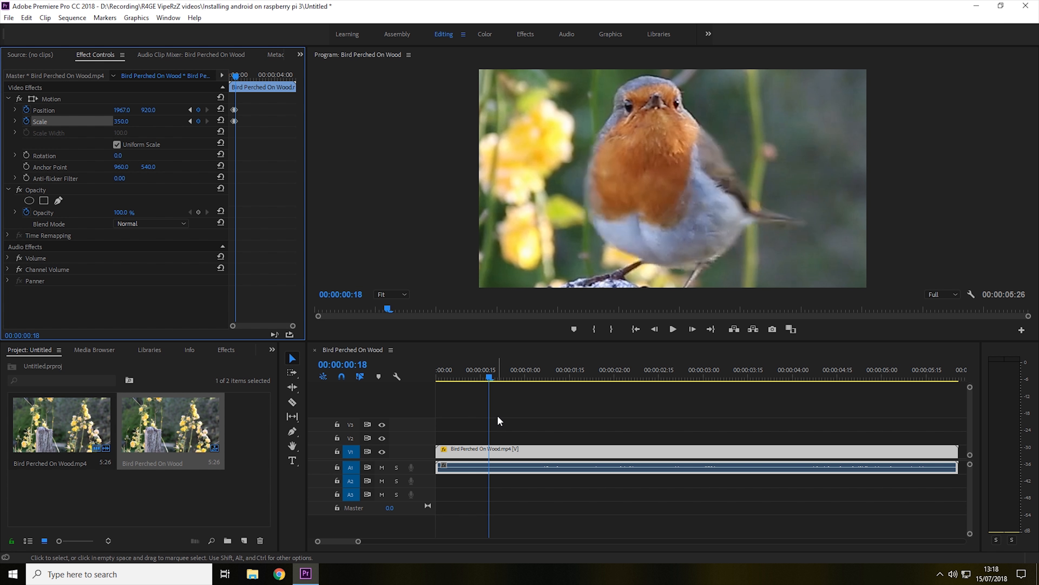
Play the sequence from the start to preview the zoom
{"action": "left_click_drag", "start_coordinate": [484, 381], "coordinate": [403, 370]}
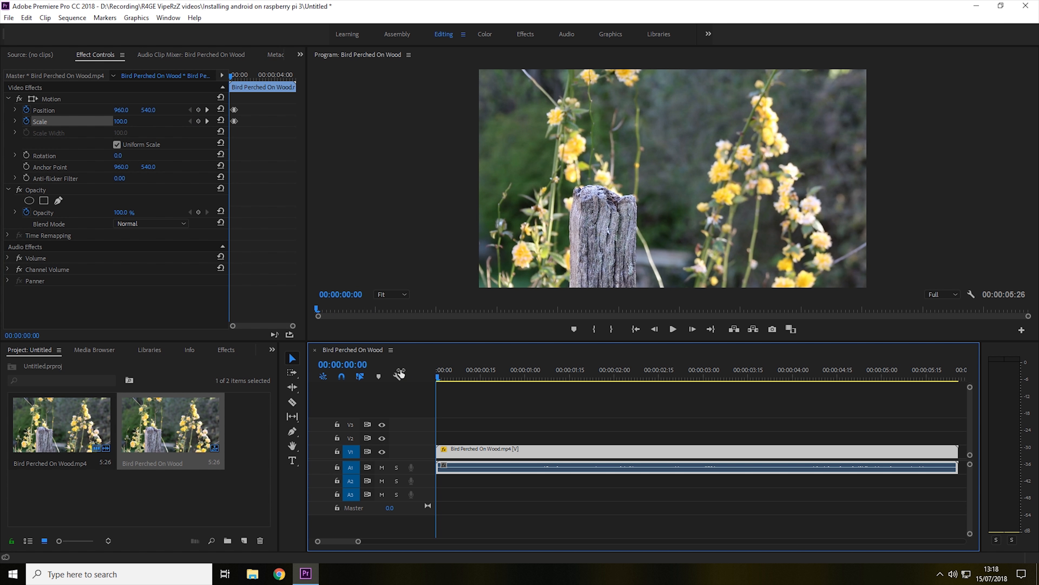
{"action": "left_click", "coordinate": [674, 329]}
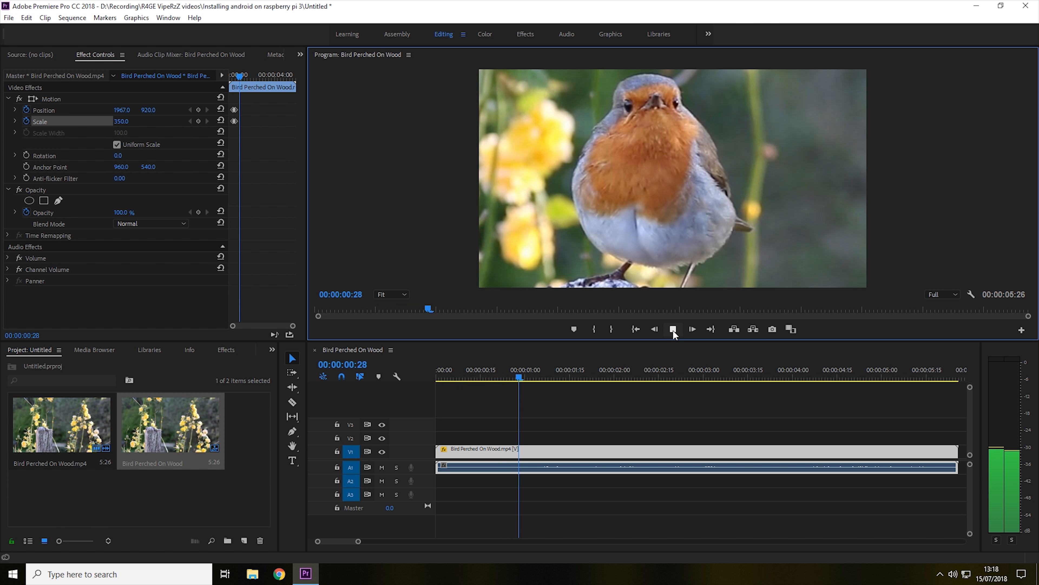
{"action": "left_click", "coordinate": [674, 330]}
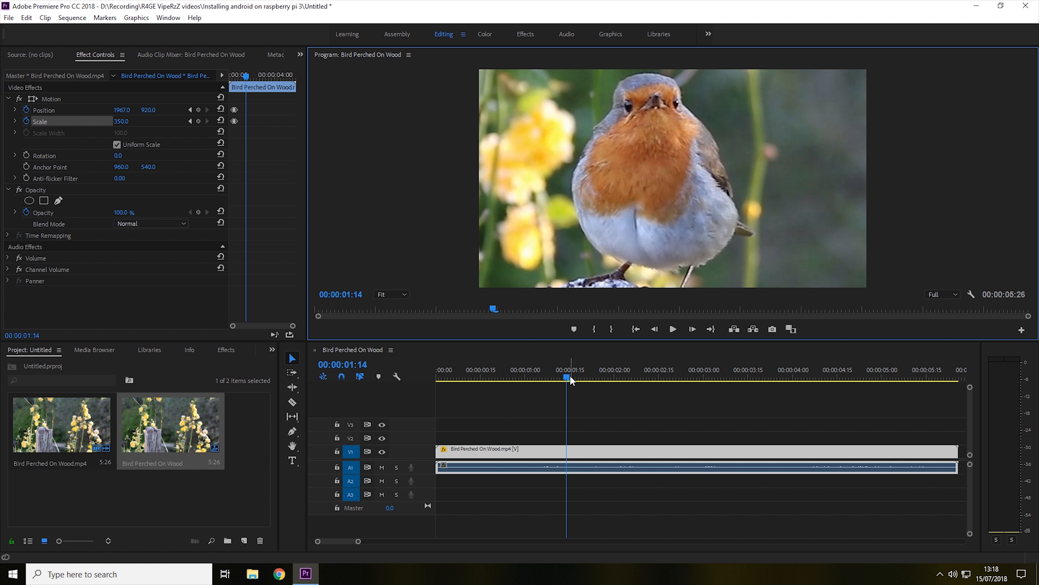
Zoom into the keyframe area and adjust the timing of the zoom-in Position and Scale keyframes
{"action": "left_click", "coordinate": [560, 377]}
{"action": "left_click_drag", "start_coordinate": [561, 378], "coordinate": [501, 377]}
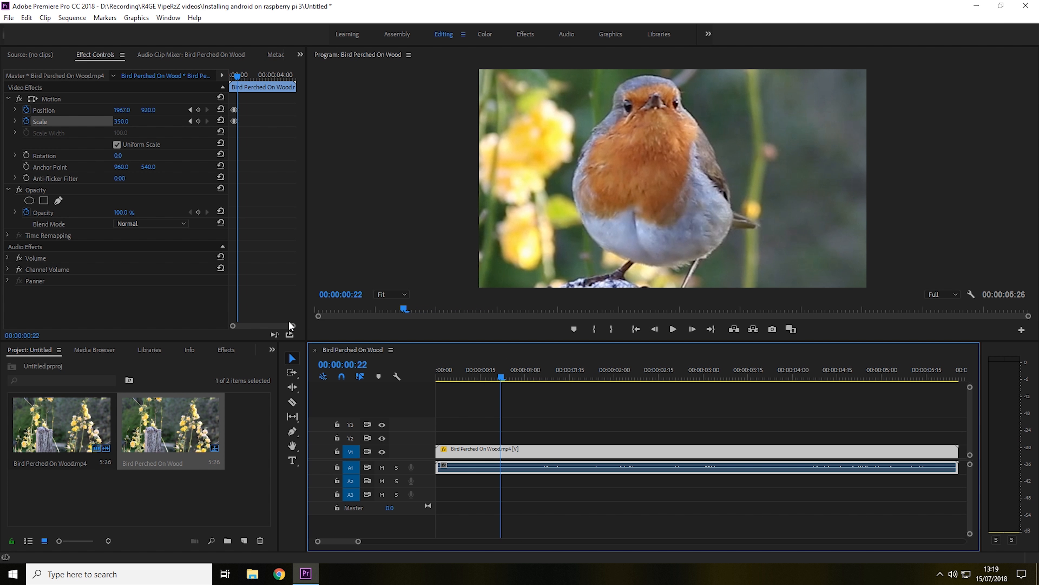
{"action": "left_click_drag", "start_coordinate": [289, 323], "coordinate": [244, 327]}
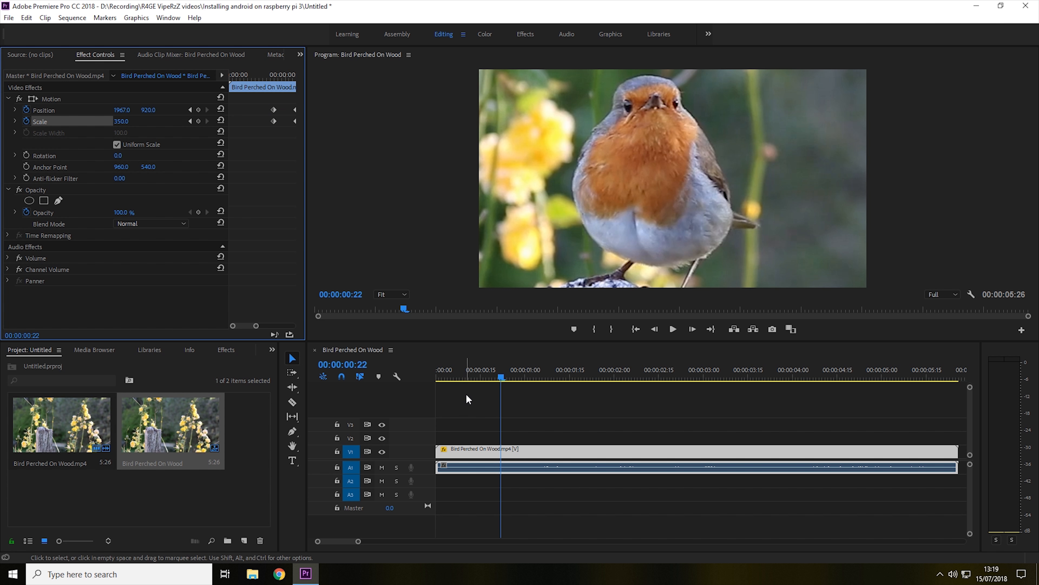
{"action": "left_click_drag", "start_coordinate": [487, 369], "coordinate": [463, 367]}
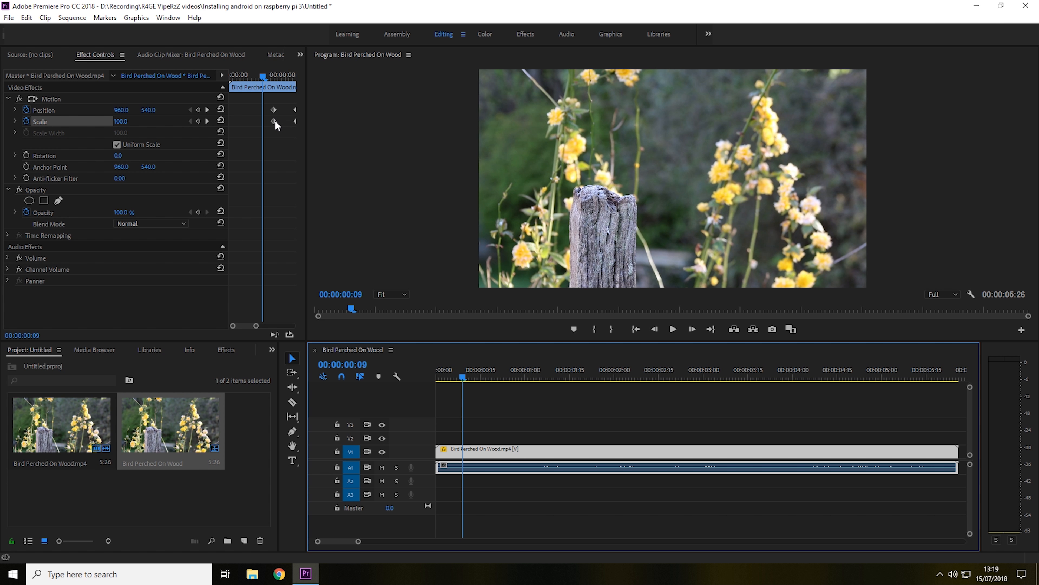
{"action": "left_click_drag", "start_coordinate": [275, 124], "coordinate": [270, 110]}
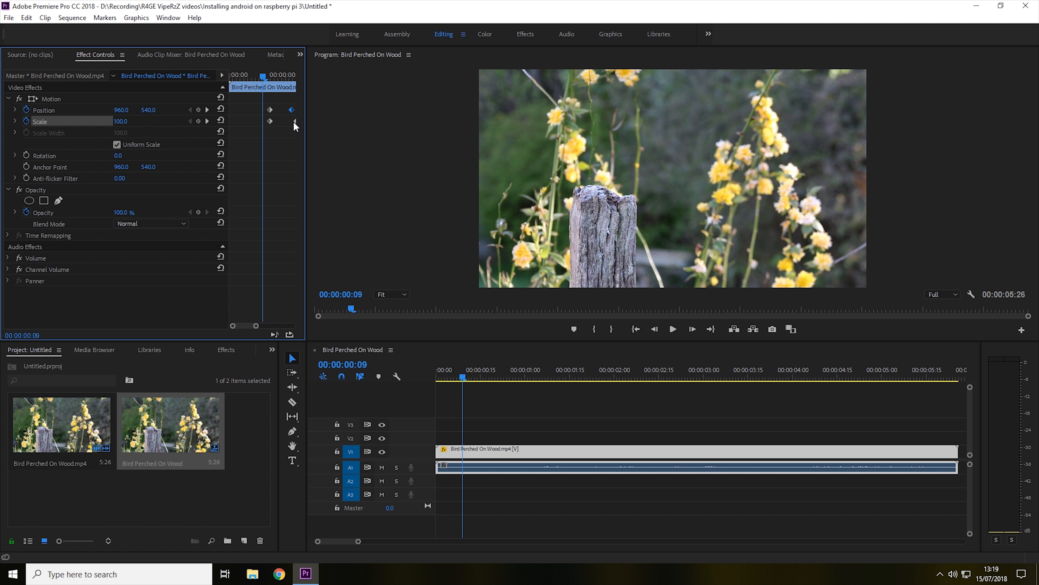
{"action": "left_click_drag", "start_coordinate": [295, 122], "coordinate": [291, 121]}
Drag the second Position and Scale keyframes slightly earlier to shorten the zoom-in
{"action": "mouse_move", "coordinate": [465, 378]}
{"action": "left_mouse_down"}
{"action": "mouse_move", "coordinate": [478, 378]}
{"action": "mouse_move", "coordinate": [470, 377]}
{"action": "left_mouse_up"}
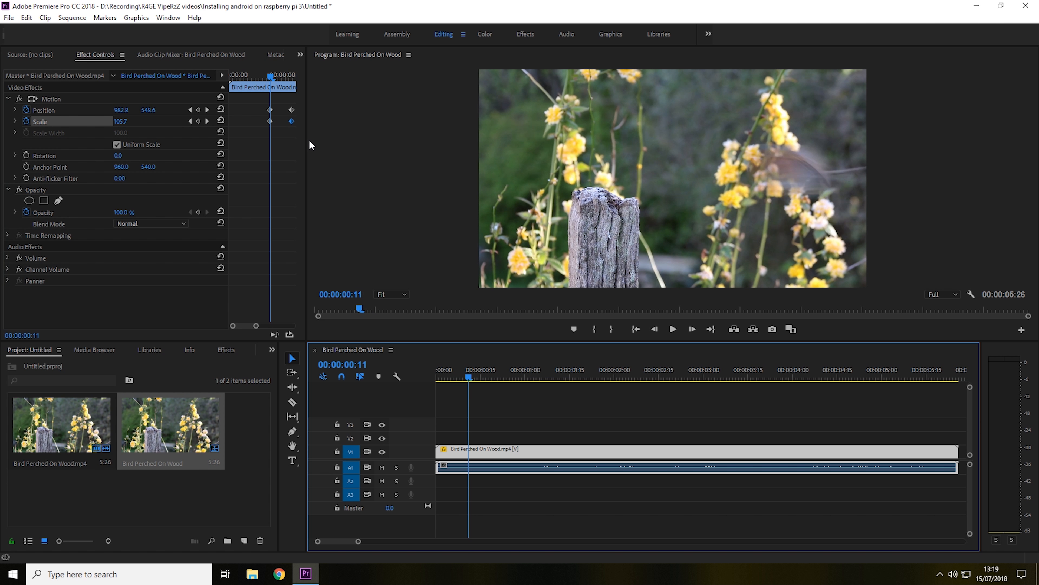
{"action": "left_click", "coordinate": [291, 128]}
{"action": "left_click_drag", "start_coordinate": [289, 123], "coordinate": [286, 114]}
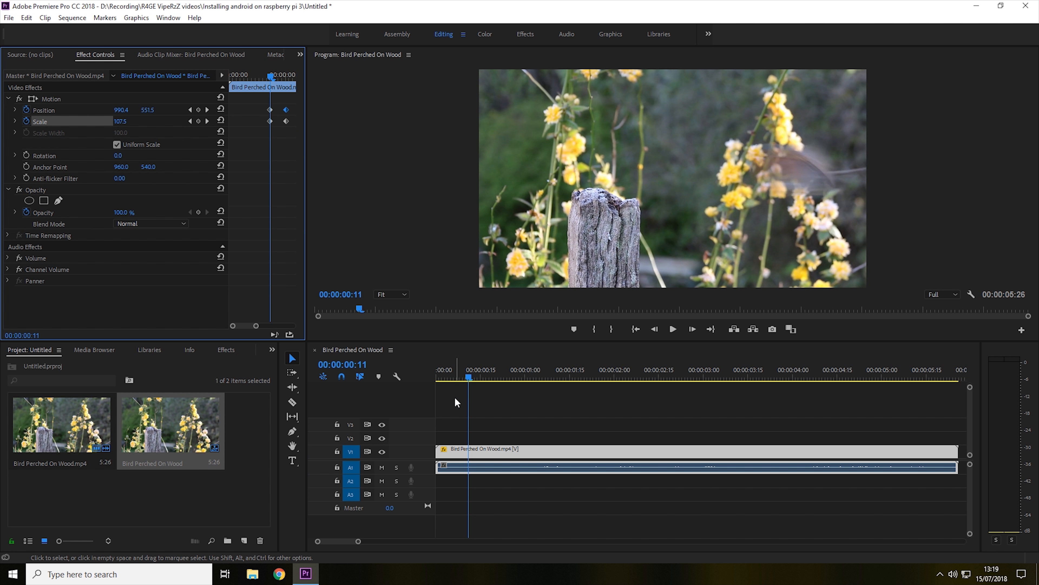
Replay the sequence from the beginning to check the adjusted zoom
{"action": "left_click_drag", "start_coordinate": [457, 372], "coordinate": [409, 371]}
{"action": "key", "text": "space"}
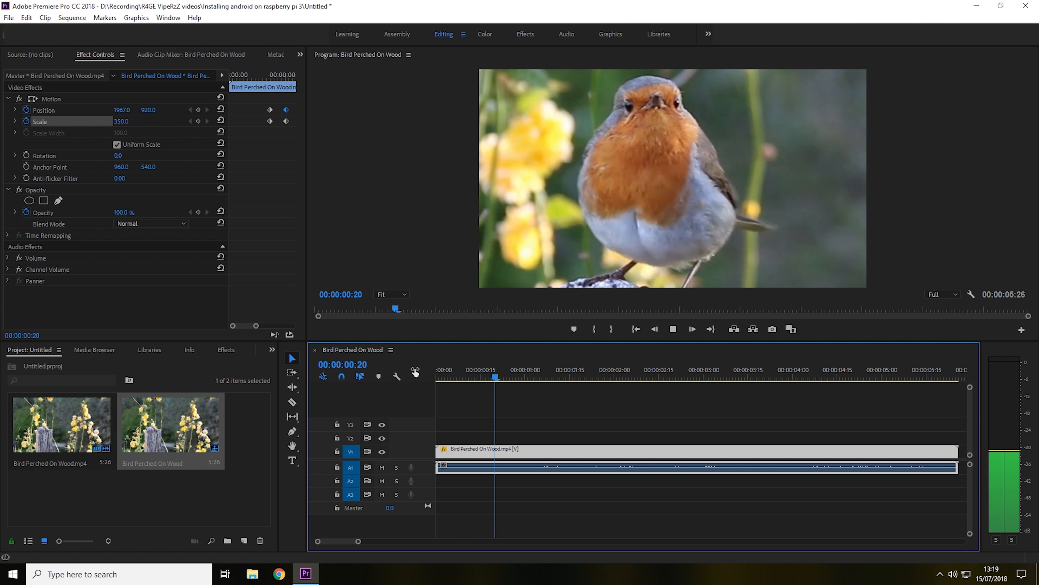
{"action": "key", "text": "space"}
Move the end Position and Scale keyframes later to lengthen the zoom-in
{"action": "left_click_drag", "start_coordinate": [536, 368], "coordinate": [477, 370]}
{"action": "left_click_drag", "start_coordinate": [256, 327], "coordinate": [252, 328]}
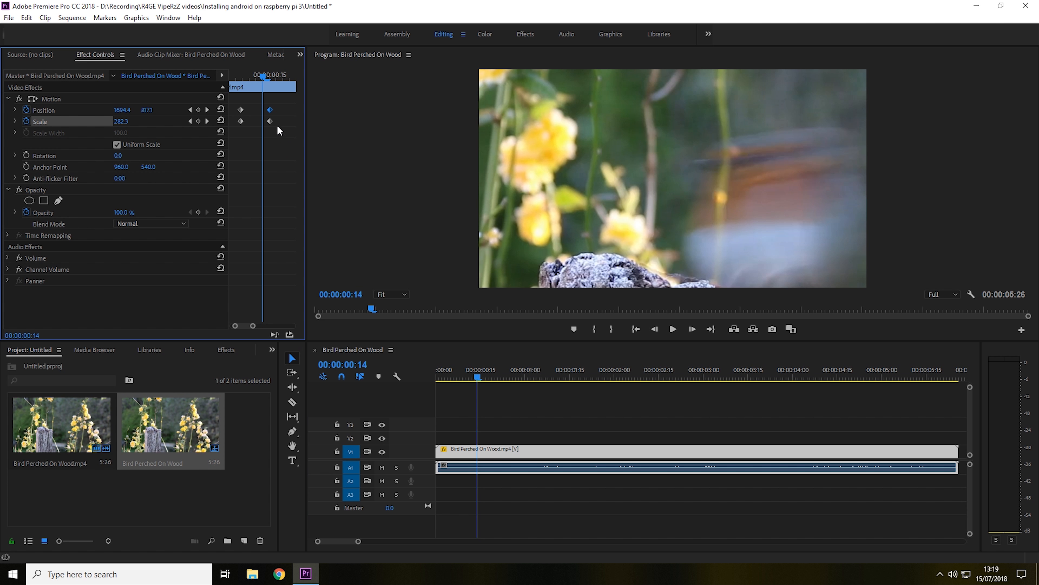
{"action": "left_click_drag", "start_coordinate": [273, 111], "coordinate": [292, 123]}
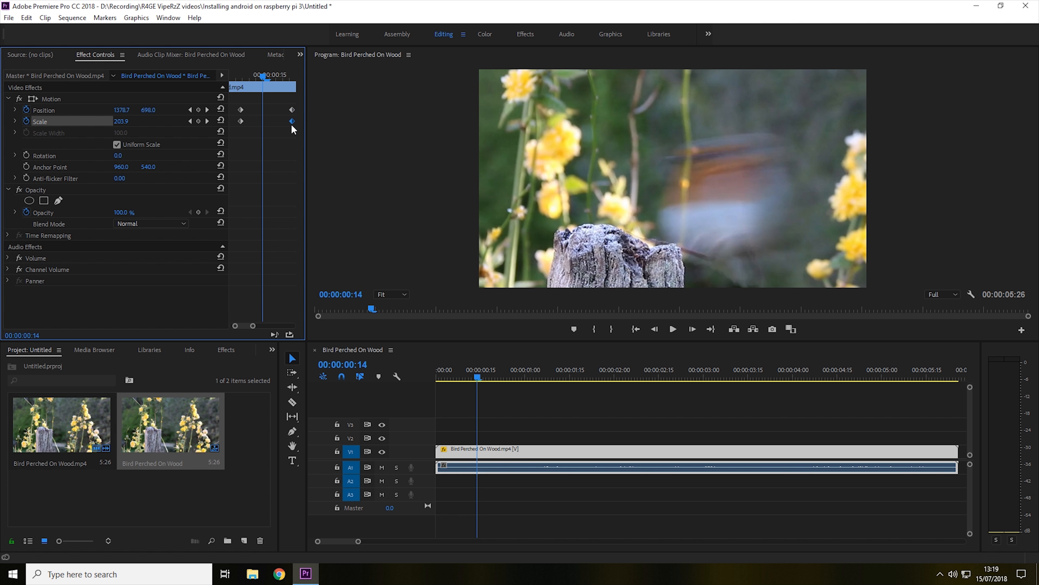
Deselect the clip and play the sequence from the start to review the zoom
{"action": "left_click", "coordinate": [459, 386]}
{"action": "left_click", "coordinate": [438, 370]}
{"action": "key", "text": "space"}
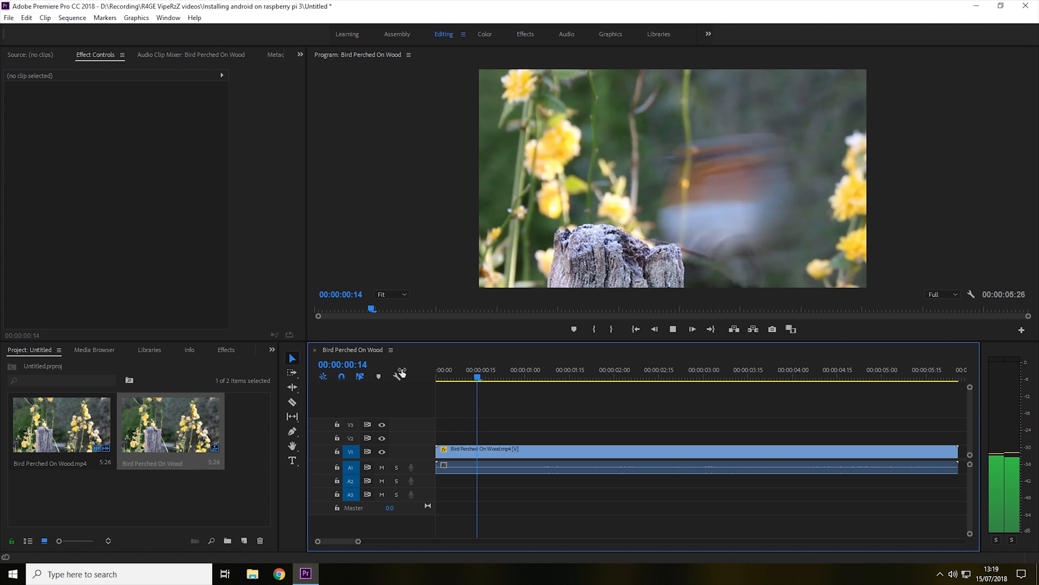
{"action": "left_click", "coordinate": [438, 370]}
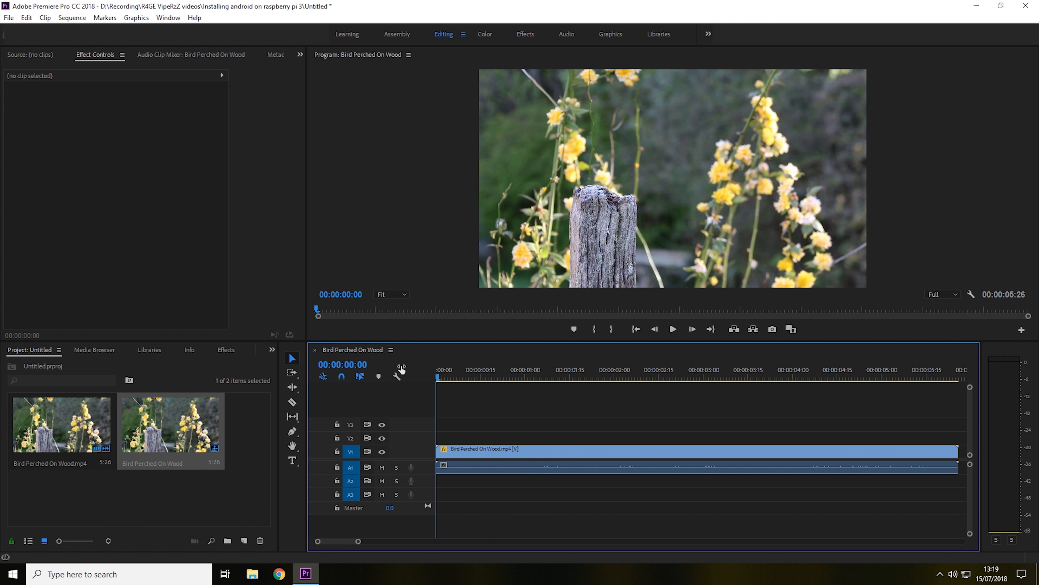
Select the clip and add Position and Scale keyframes at 00:00:05:16
{"action": "left_click", "coordinate": [81, 55]}
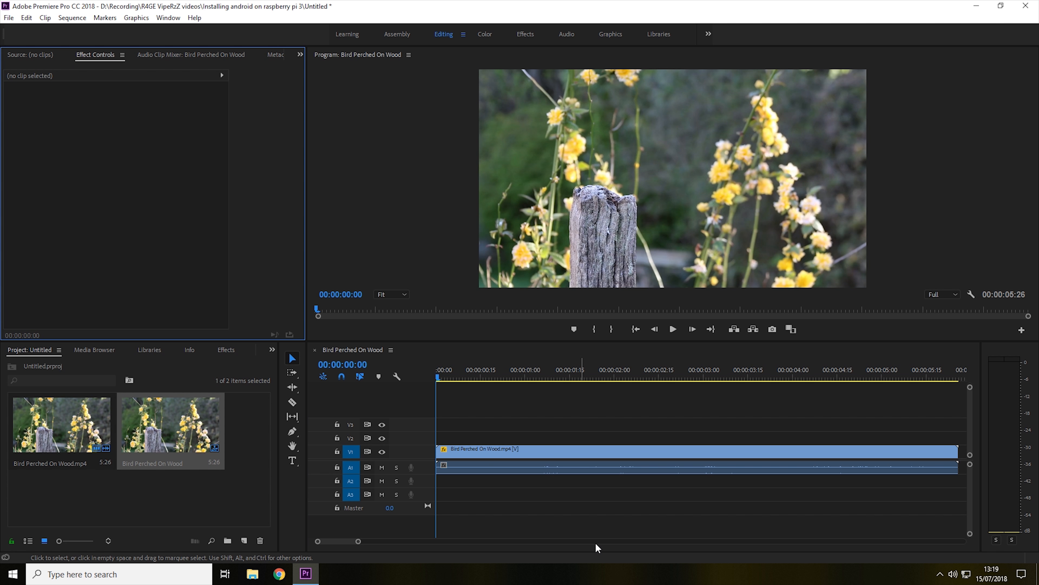
{"action": "left_click", "coordinate": [577, 456]}
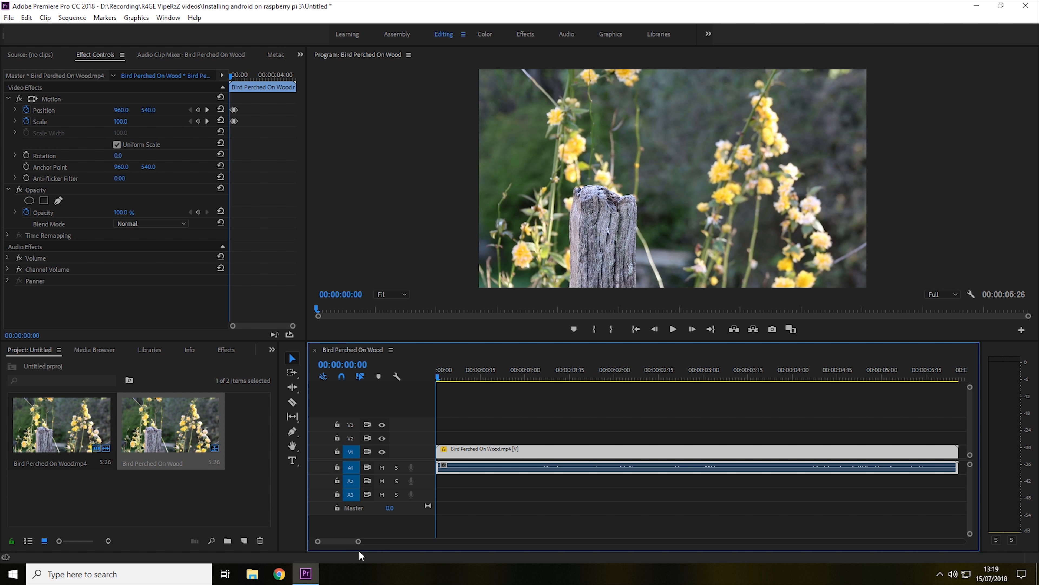
{"action": "left_click_drag", "start_coordinate": [358, 541], "coordinate": [390, 541]}
{"action": "left_click_drag", "start_coordinate": [552, 374], "coordinate": [635, 380]}
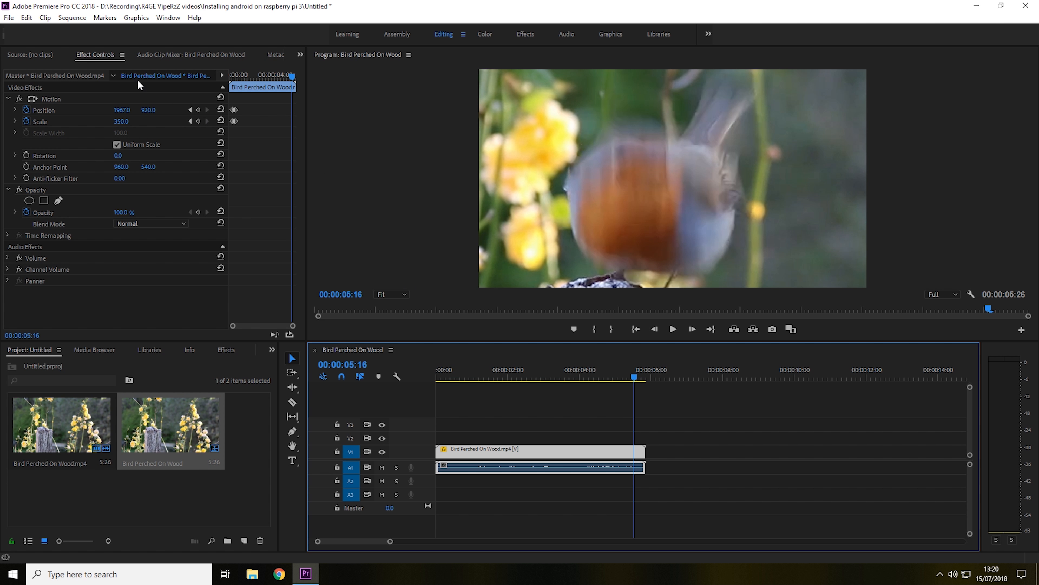
{"action": "left_click", "coordinate": [198, 121]}
{"action": "left_click", "coordinate": [198, 109]}
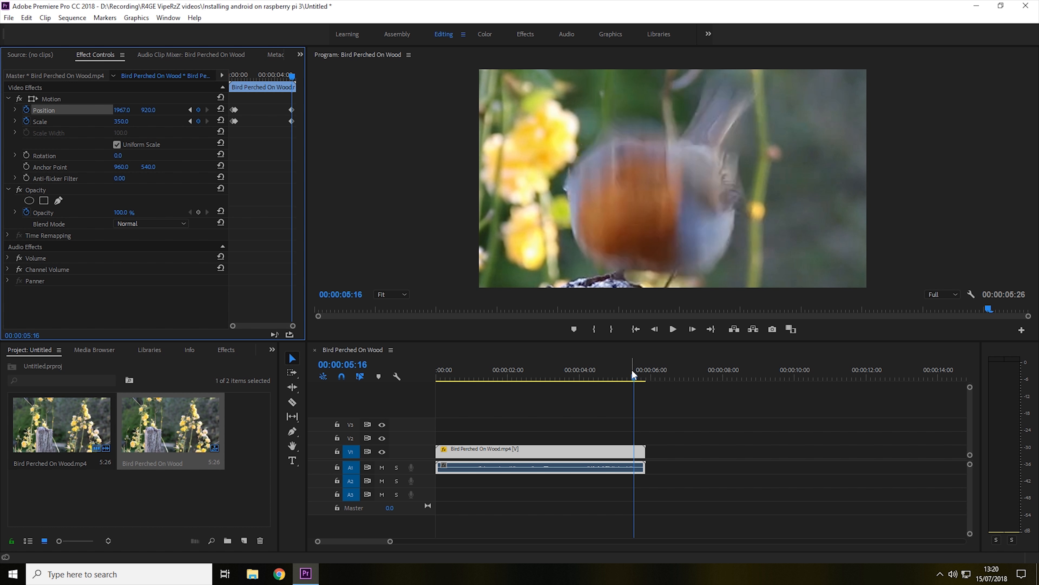
Set the Scale back to 100 at 00:00:05:25
{"action": "left_click_drag", "start_coordinate": [632, 371], "coordinate": [644, 379]}
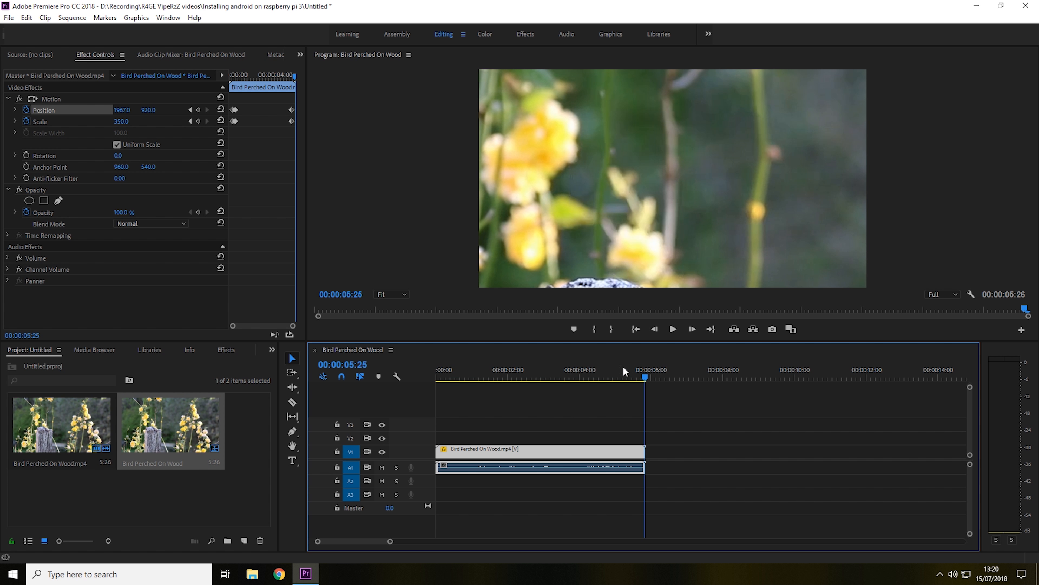
{"action": "left_click", "coordinate": [128, 120]}
{"action": "type", "text": "1"}
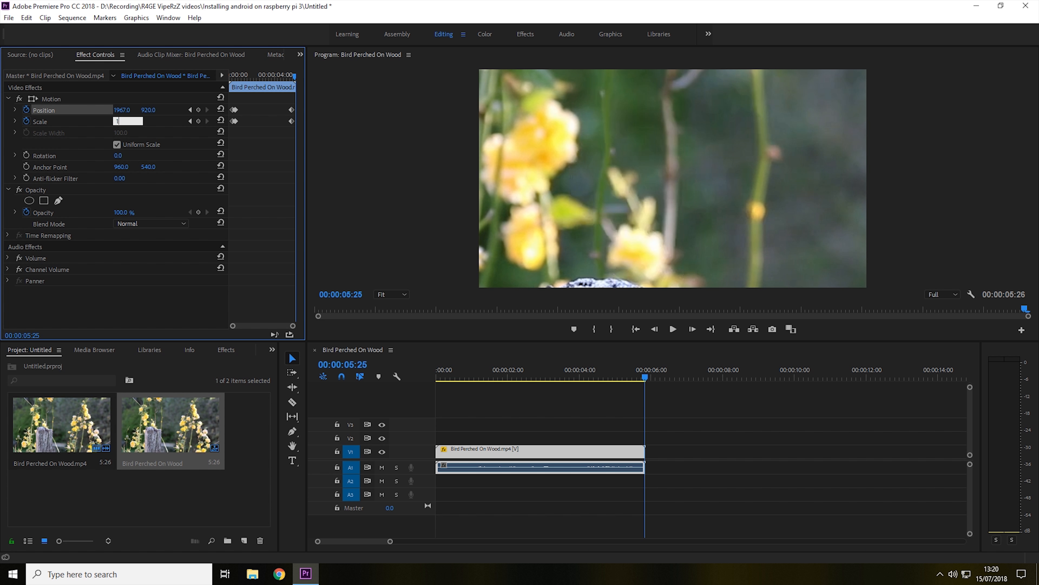
{"action": "type", "text": "00"}
{"action": "key", "text": "Return"}
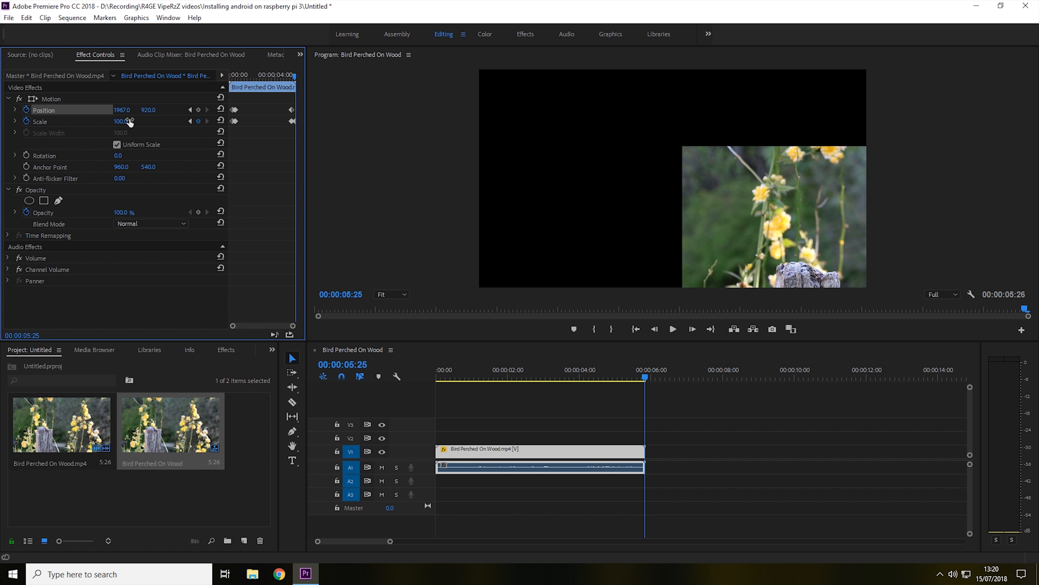
Set the Position back to 960, 540 at the clip's end
{"action": "left_click", "coordinate": [125, 108]}
{"action": "type", "text": "9689"}
{"action": "key", "text": "BackSpace"}
{"action": "type", "text": "0"}
{"action": "key", "text": "Tab"}
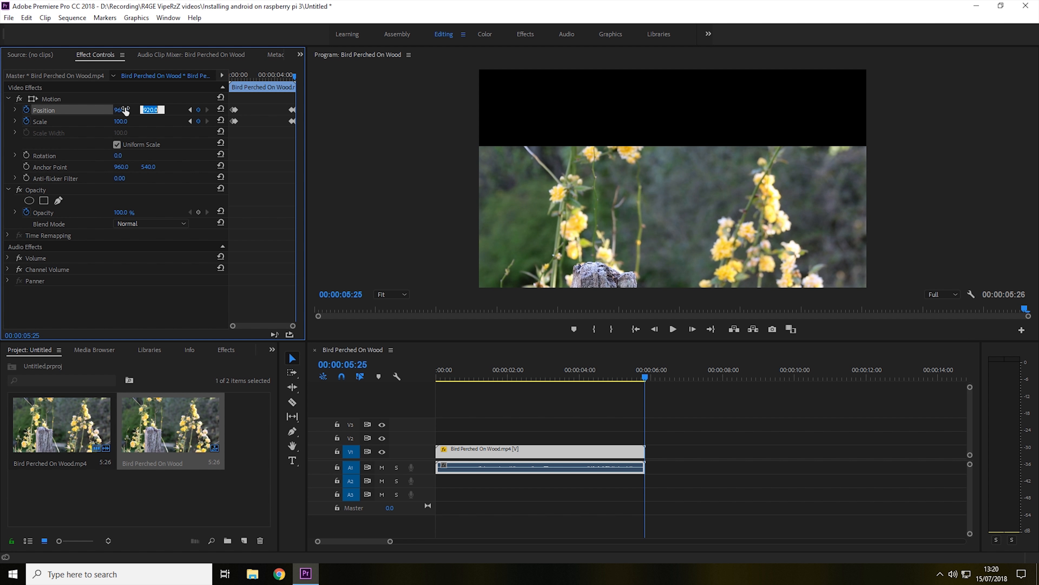
{"action": "type", "text": "540"}
{"action": "key", "text": "Return"}
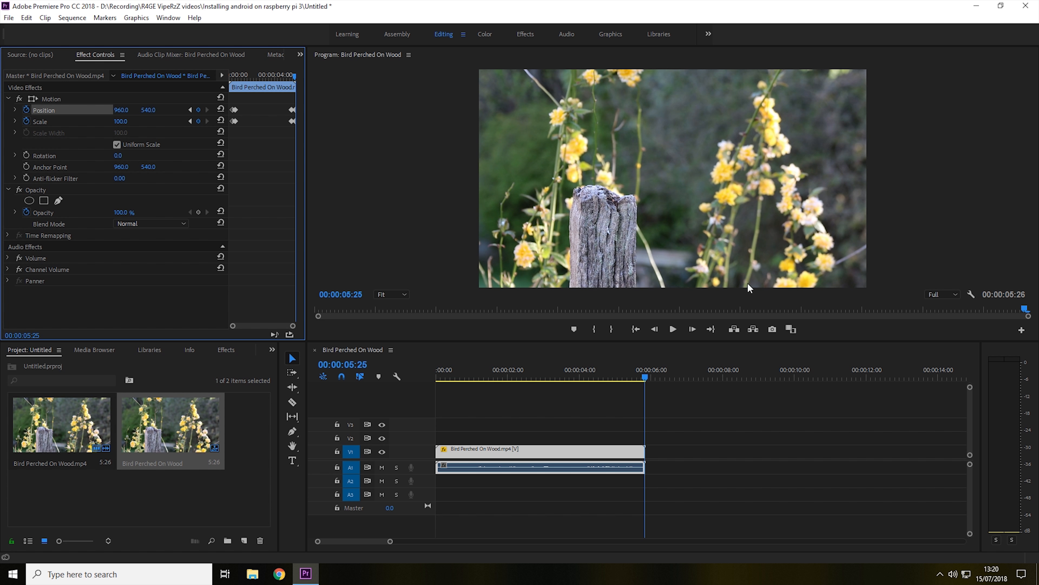
Preview the zoom-out from 00:00:04:00 onward
{"action": "left_click", "coordinate": [640, 388]}
{"action": "left_click", "coordinate": [596, 378]}
{"action": "left_click_drag", "start_coordinate": [596, 378], "coordinate": [578, 373]}
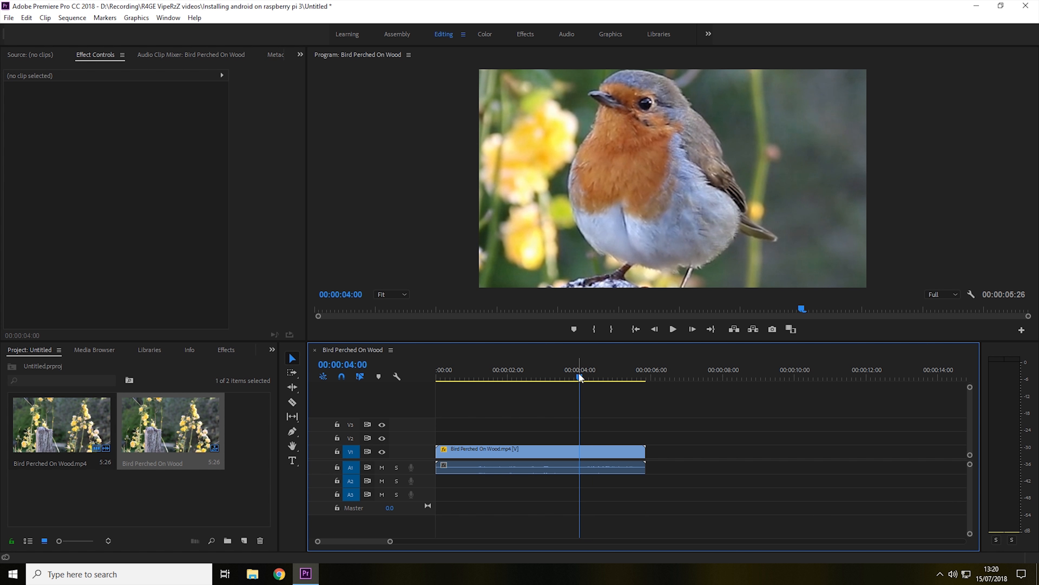
{"action": "key", "text": "space"}
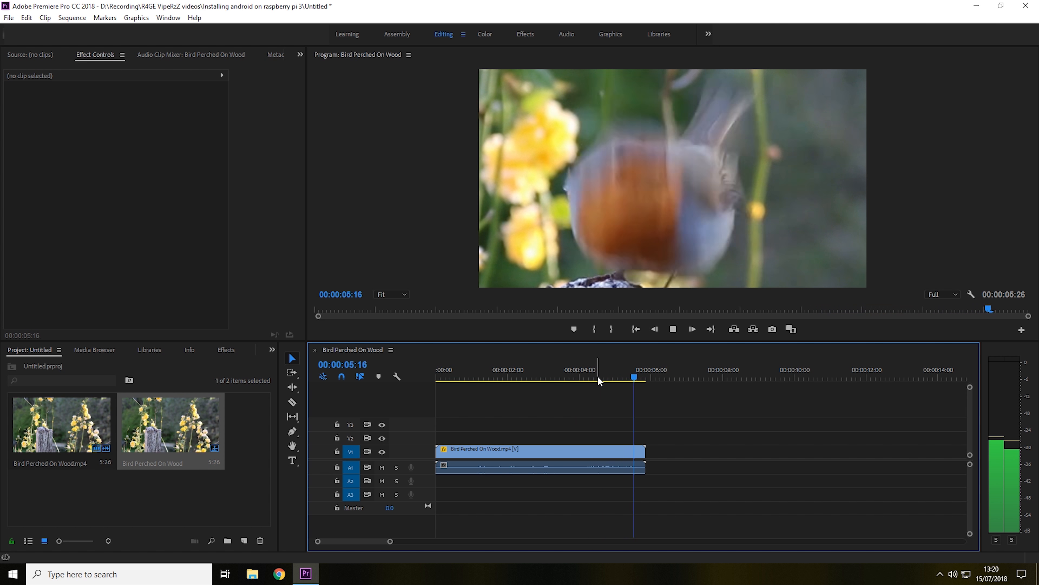
{"action": "key", "text": "space"}
{"action": "key", "text": "space"}
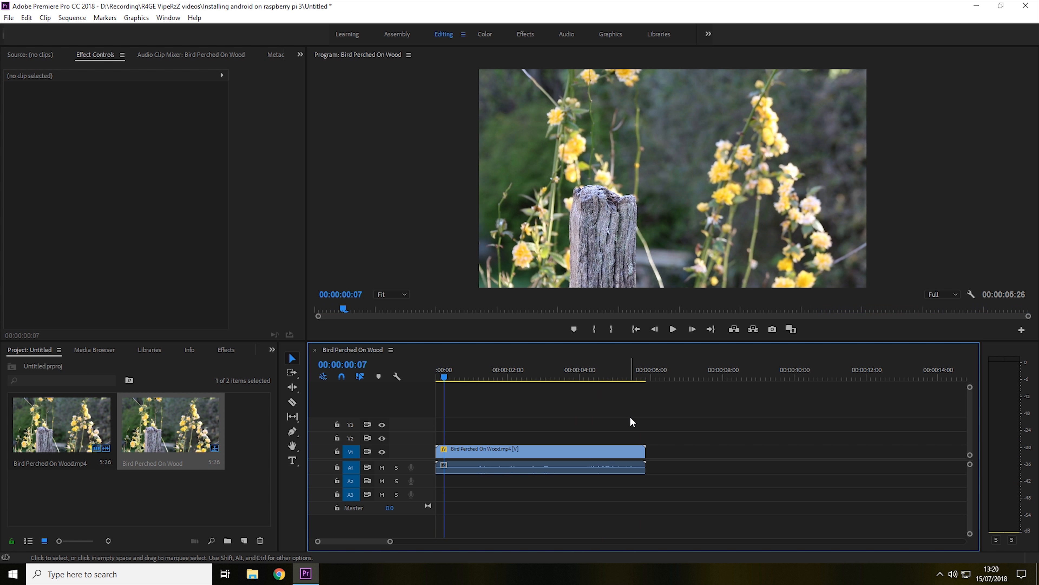
Move the zoom-out start keyframes for Position and Scale slightly later in the effect timeline
{"action": "left_click", "coordinate": [598, 450]}
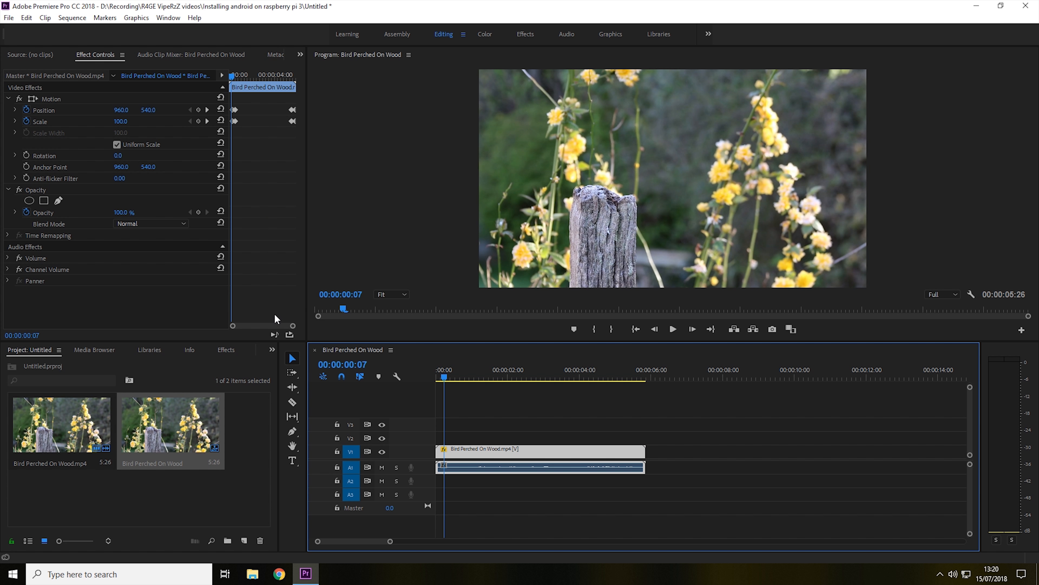
{"action": "left_click_drag", "start_coordinate": [231, 75], "coordinate": [284, 78]}
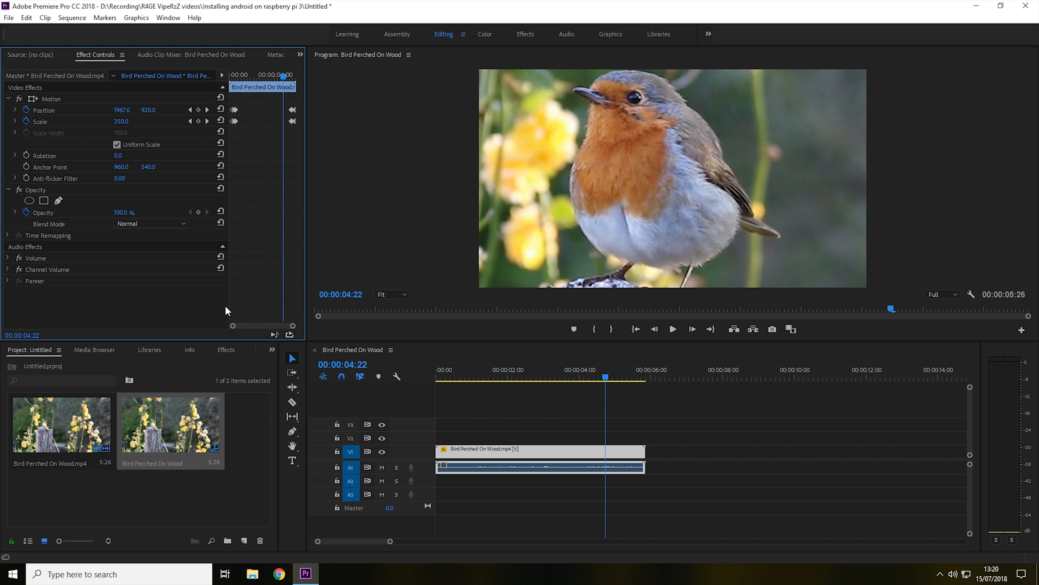
{"action": "left_click_drag", "start_coordinate": [233, 329], "coordinate": [270, 327]}
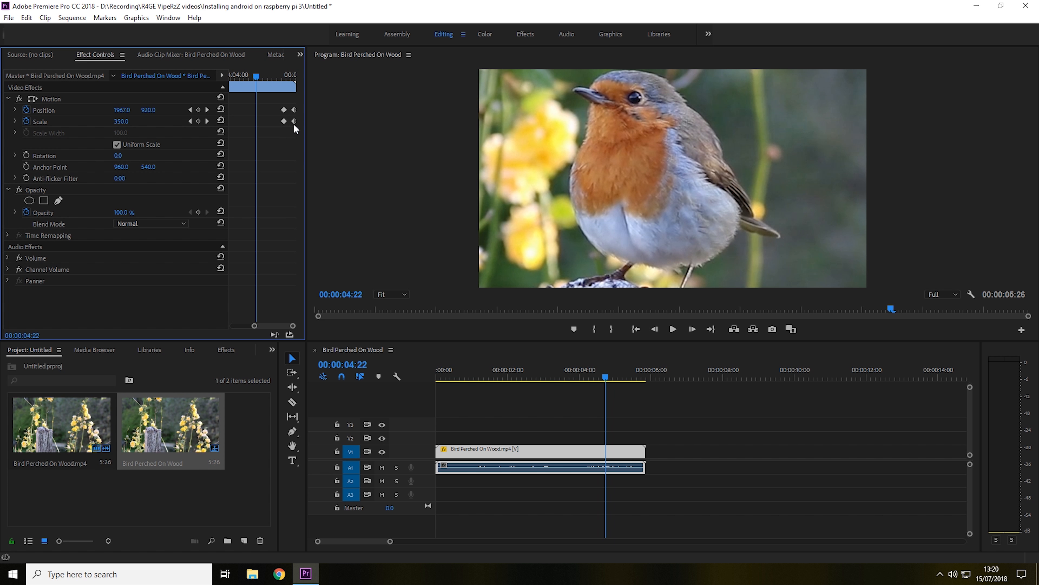
{"action": "mouse_move", "coordinate": [283, 121]}
{"action": "left_mouse_down"}
{"action": "mouse_move", "coordinate": [267, 121]}
{"action": "mouse_move", "coordinate": [269, 109]}
{"action": "mouse_move", "coordinate": [286, 110]}
{"action": "mouse_move", "coordinate": [285, 121]}
{"action": "left_mouse_up"}
{"action": "left_click", "coordinate": [584, 375]}
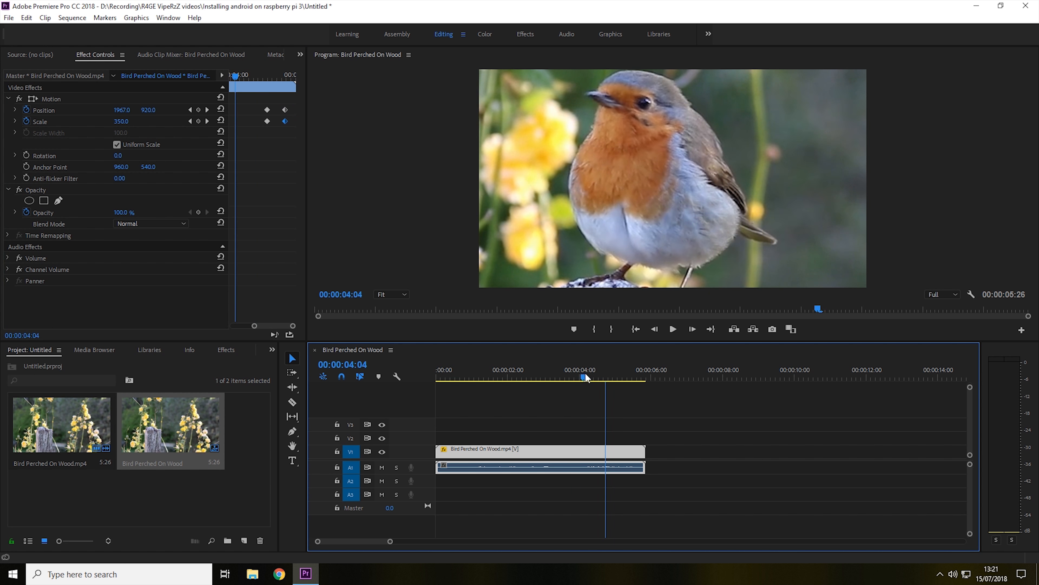
Play the sequence to review the final zoom in and out
{"action": "left_click", "coordinate": [552, 366]}
{"action": "key", "text": "space"}
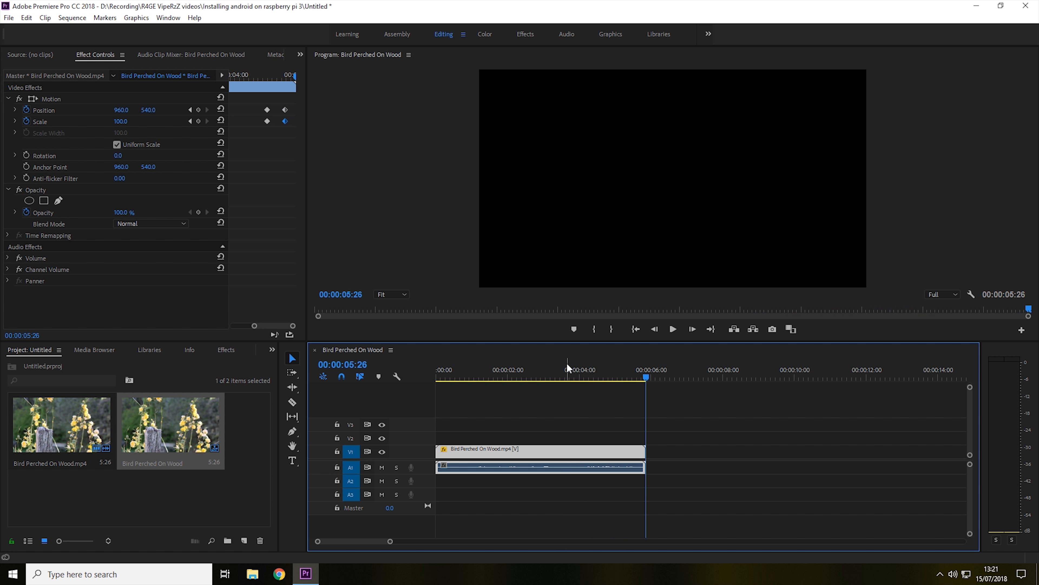
{"action": "key", "text": "space"}
{"action": "key", "text": "space"}
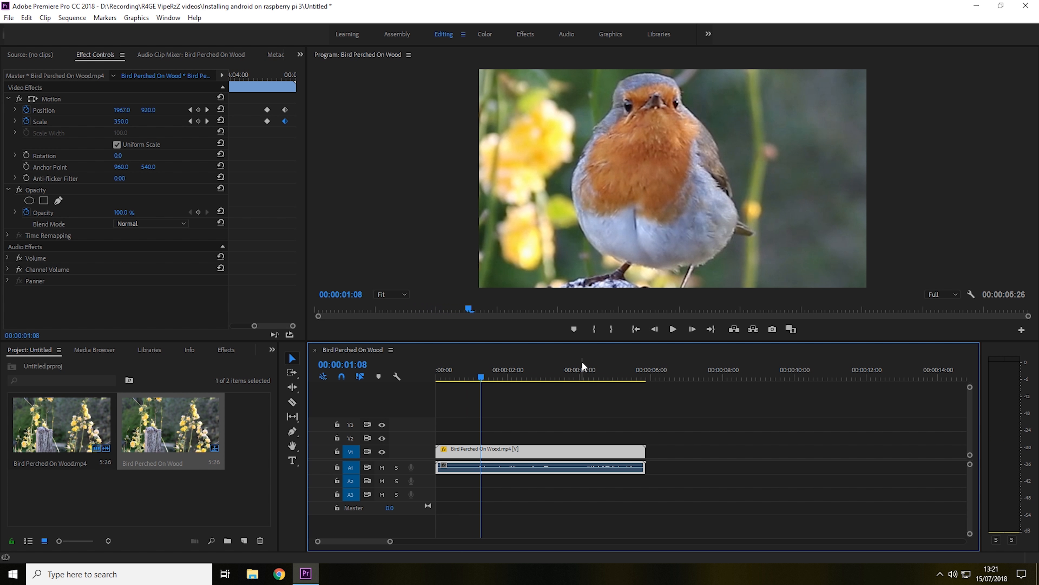